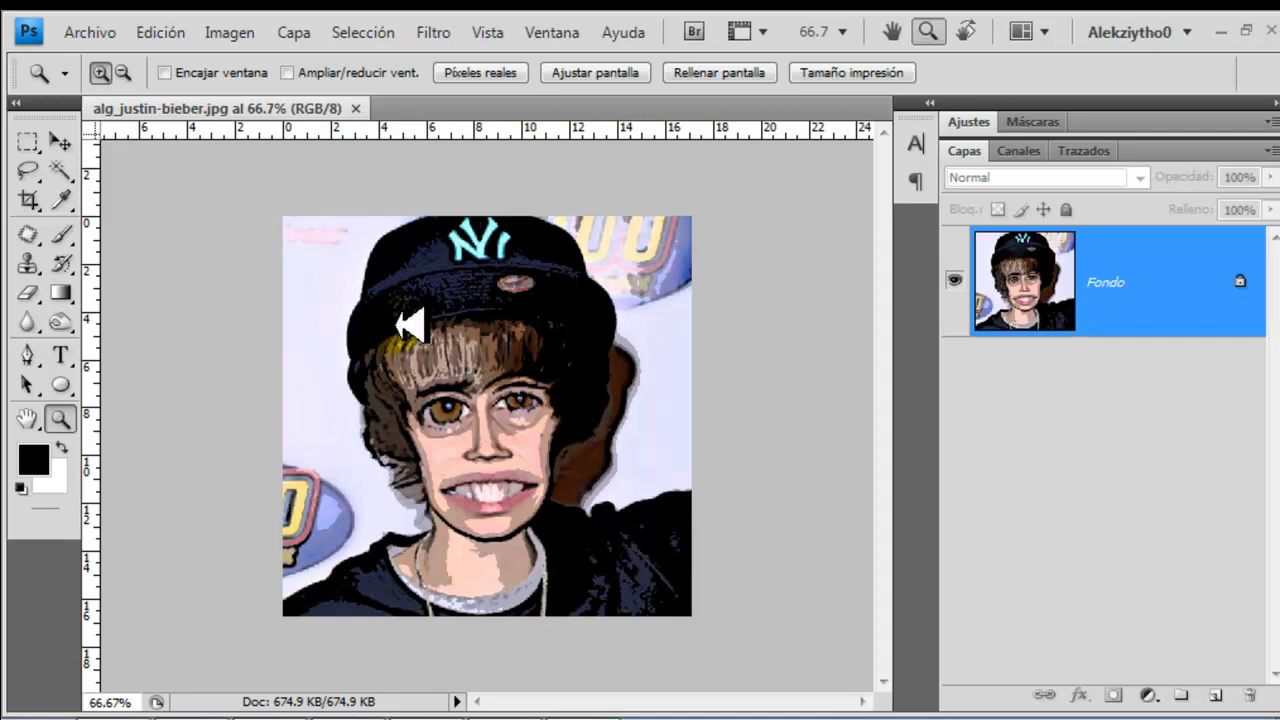
Open the original photo Justin Bieber.jpg from the tutorial folder beside the finished caricature.
{"action": "left_click", "coordinate": [104, 30]}
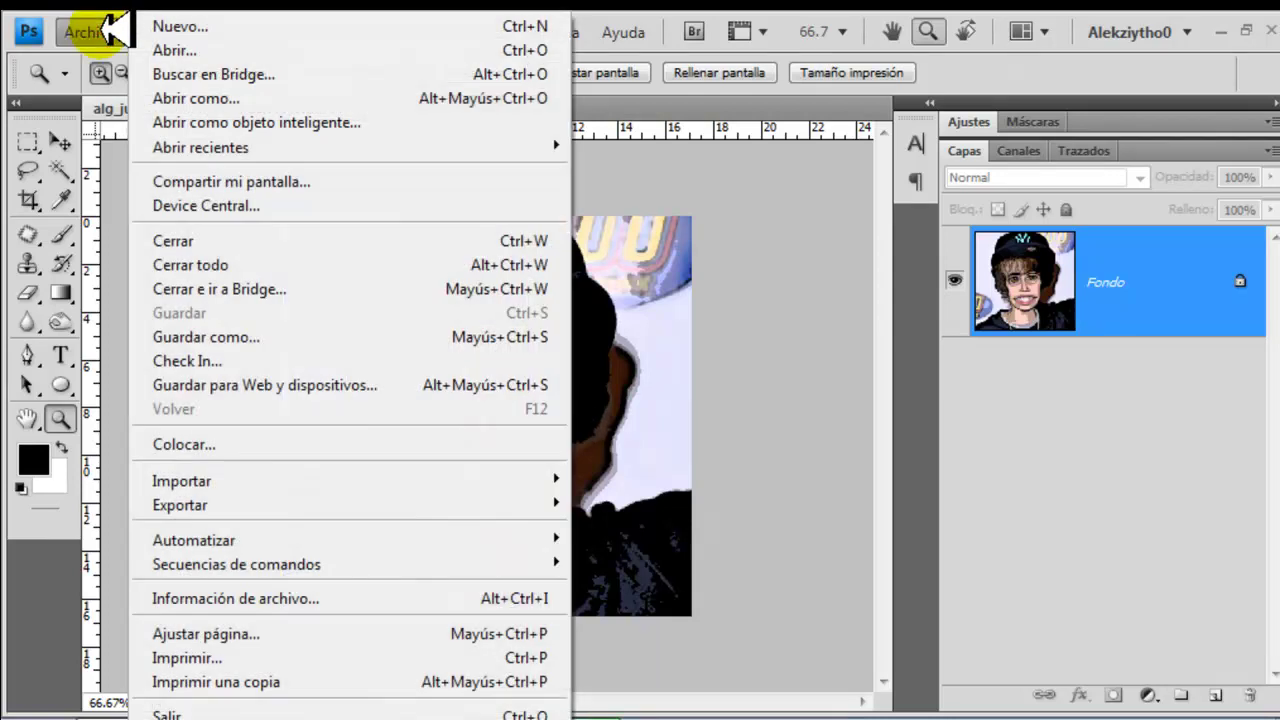
{"action": "left_click", "coordinate": [190, 47]}
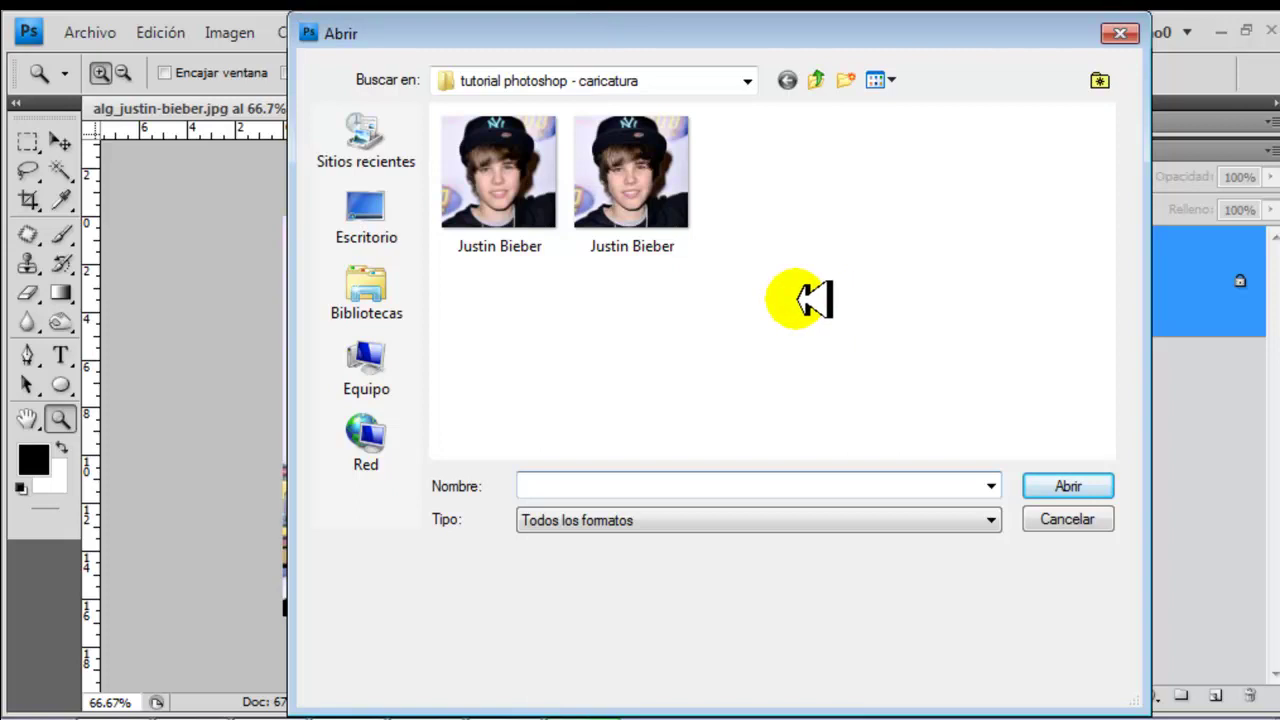
{"action": "double_click", "coordinate": [586, 186]}
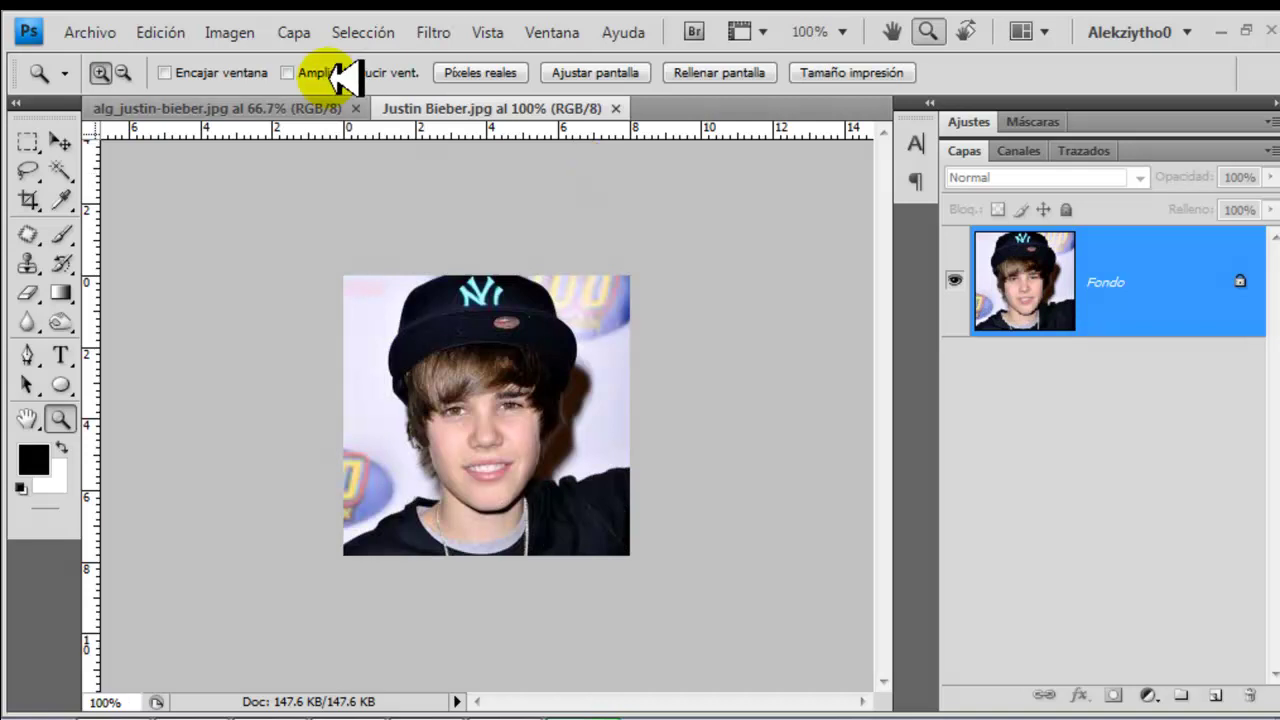
Launch the Liquify filter on the photo and zoom the preview in on the face.
{"action": "left_click", "coordinate": [438, 31]}
{"action": "left_click", "coordinate": [527, 155]}
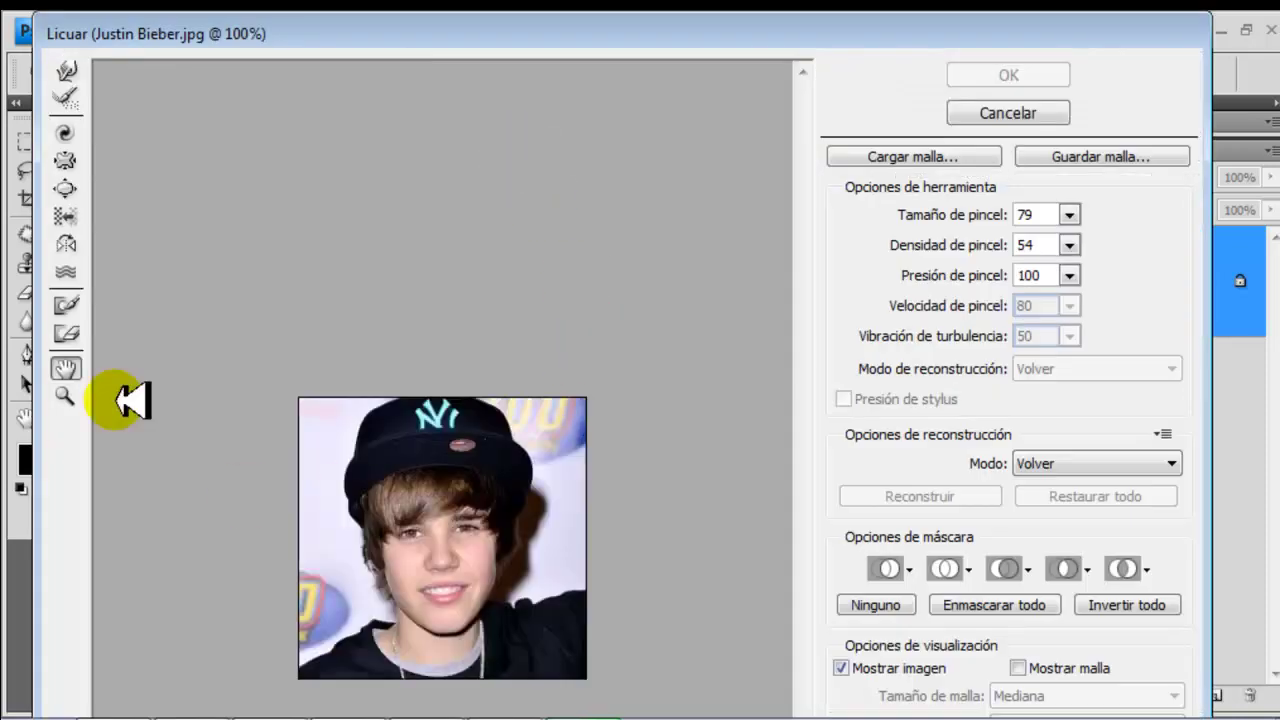
{"action": "left_click", "coordinate": [65, 393]}
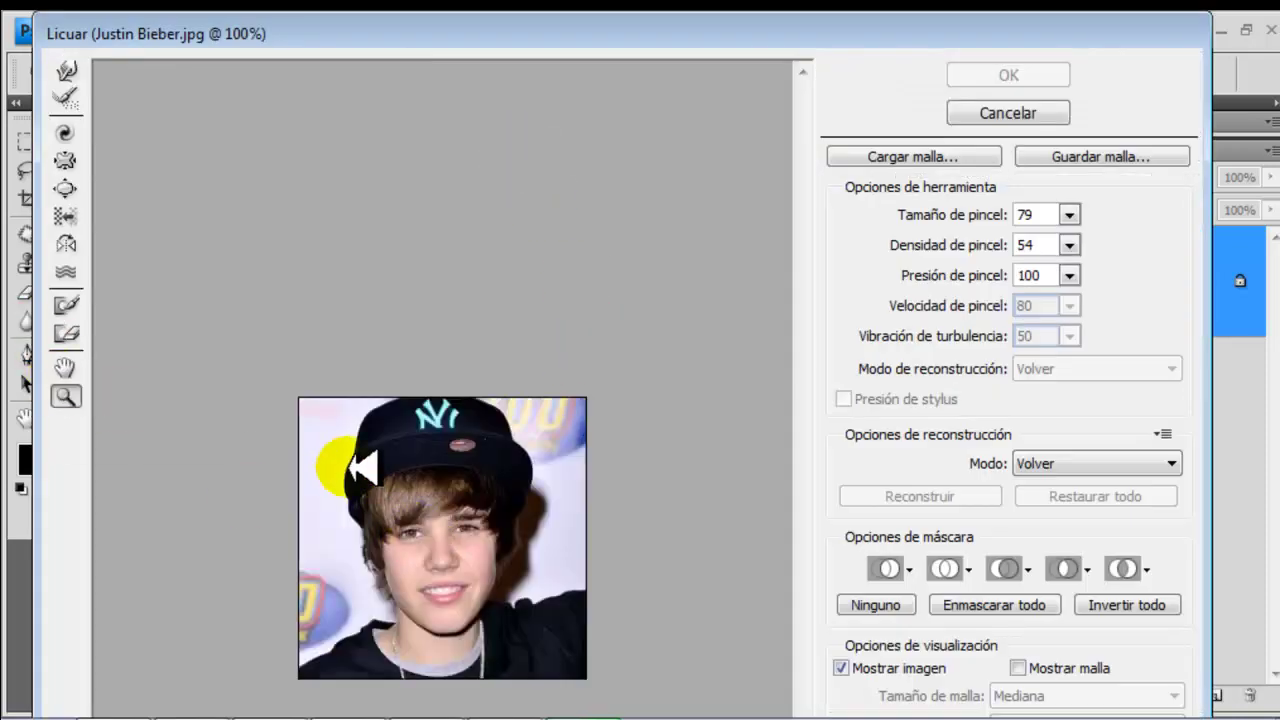
{"action": "left_click", "coordinate": [445, 537]}
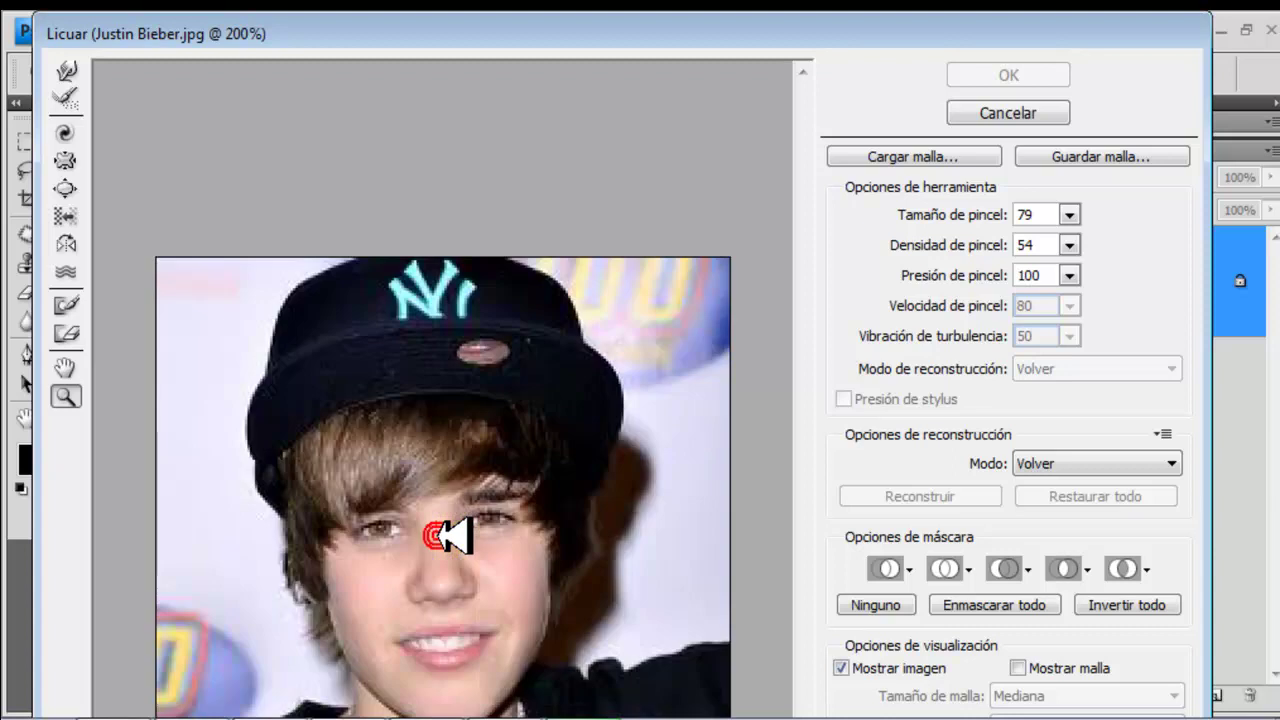
Try a test Bloat stroke across the hair and eyes, then restore all to undo it.
{"action": "left_click", "coordinate": [66, 189]}
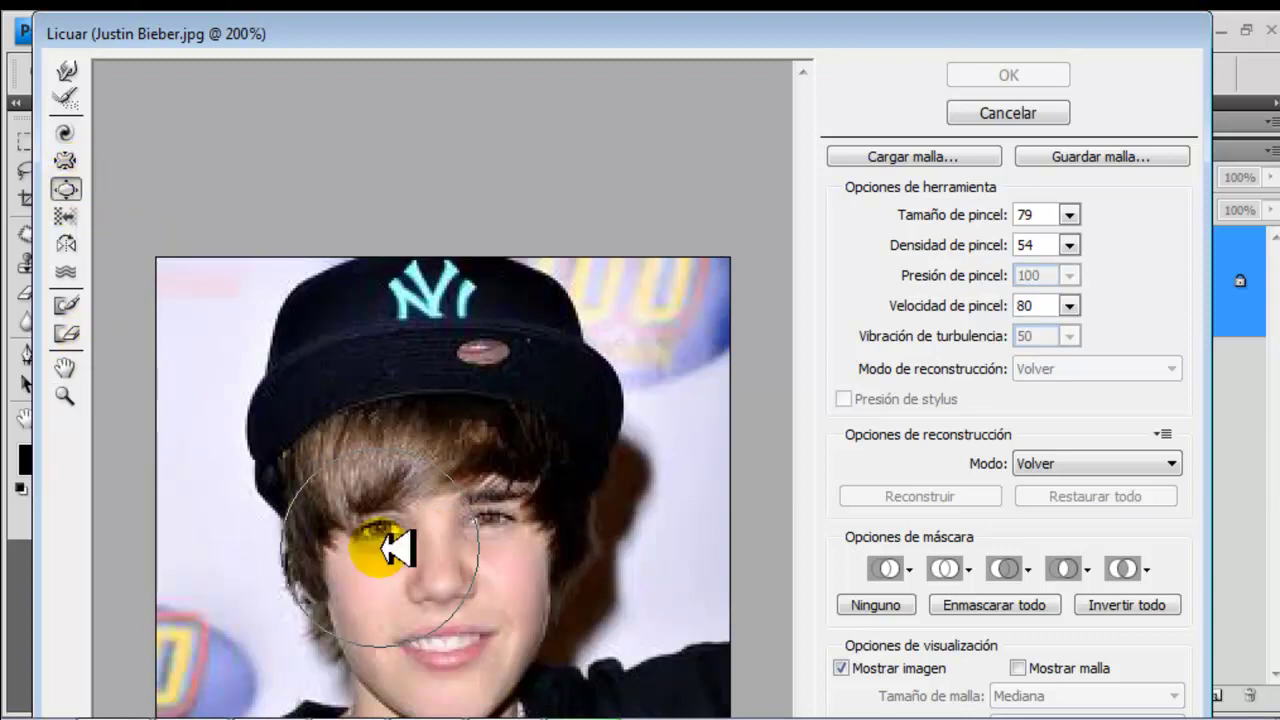
{"action": "left_click", "coordinate": [350, 464]}
{"action": "mouse_move", "coordinate": [350, 464]}
{"action": "left_mouse_down"}
{"action": "mouse_move", "coordinate": [400, 449]}
{"action": "mouse_move", "coordinate": [528, 461]}
{"action": "mouse_move", "coordinate": [459, 446]}
{"action": "mouse_move", "coordinate": [357, 457]}
{"action": "mouse_move", "coordinate": [371, 549]}
{"action": "mouse_move", "coordinate": [406, 569]}
{"action": "mouse_move", "coordinate": [410, 540]}
{"action": "mouse_move", "coordinate": [392, 530]}
{"action": "mouse_move", "coordinate": [395, 558]}
{"action": "mouse_move", "coordinate": [403, 526]}
{"action": "mouse_move", "coordinate": [455, 538]}
{"action": "mouse_move", "coordinate": [403, 540]}
{"action": "mouse_move", "coordinate": [460, 523]}
{"action": "mouse_move", "coordinate": [428, 286]}
{"action": "mouse_move", "coordinate": [548, 530]}
{"action": "mouse_move", "coordinate": [16, 622]}
{"action": "left_mouse_up"}
{"action": "left_click", "coordinate": [1122, 569]}
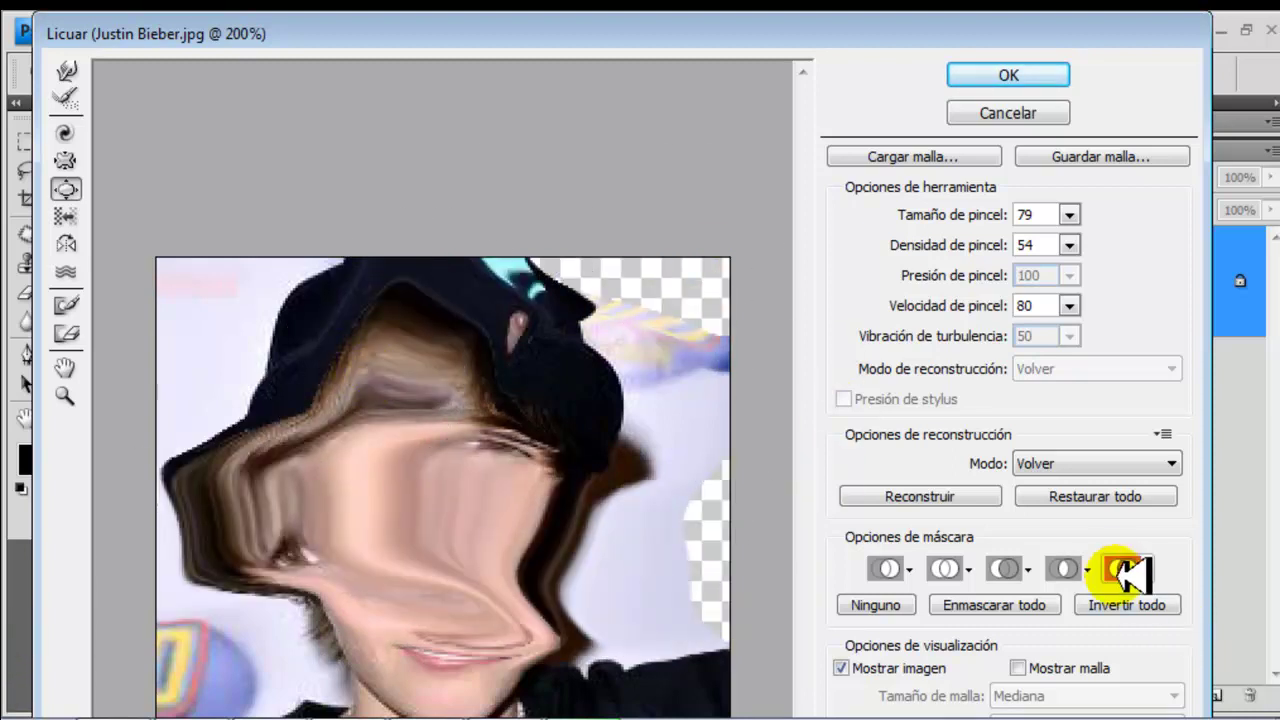
{"action": "left_click", "coordinate": [1095, 494]}
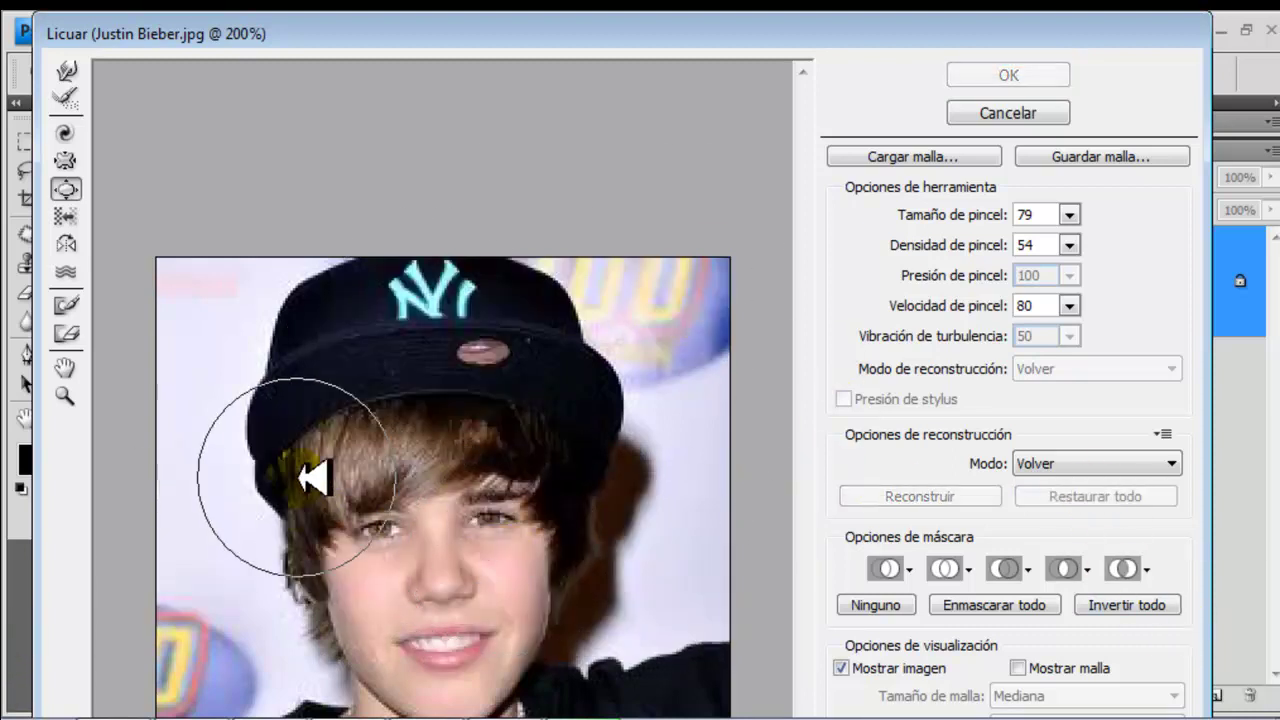
Bloat the left and right eyes larger, then pucker the nose narrower.
{"action": "mouse_move", "coordinate": [303, 470]}
{"action": "left_mouse_down"}
{"action": "mouse_move", "coordinate": [443, 458]}
{"action": "mouse_move", "coordinate": [415, 440]}
{"action": "mouse_move", "coordinate": [537, 452]}
{"action": "mouse_move", "coordinate": [357, 449]}
{"action": "mouse_move", "coordinate": [397, 463]}
{"action": "mouse_move", "coordinate": [400, 550]}
{"action": "mouse_move", "coordinate": [400, 522]}
{"action": "mouse_move", "coordinate": [505, 522]}
{"action": "mouse_move", "coordinate": [493, 540]}
{"action": "left_mouse_up"}
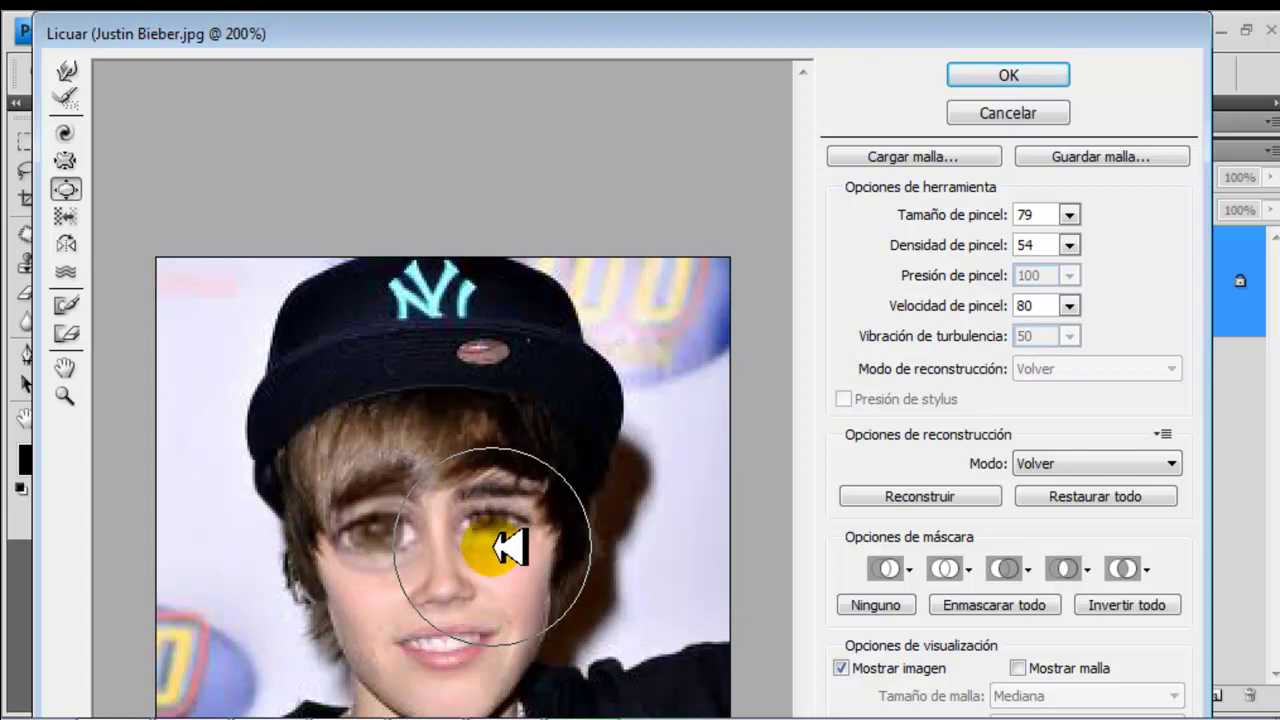
{"action": "left_click_drag", "start_coordinate": [775, 597], "coordinate": [775, 597]}
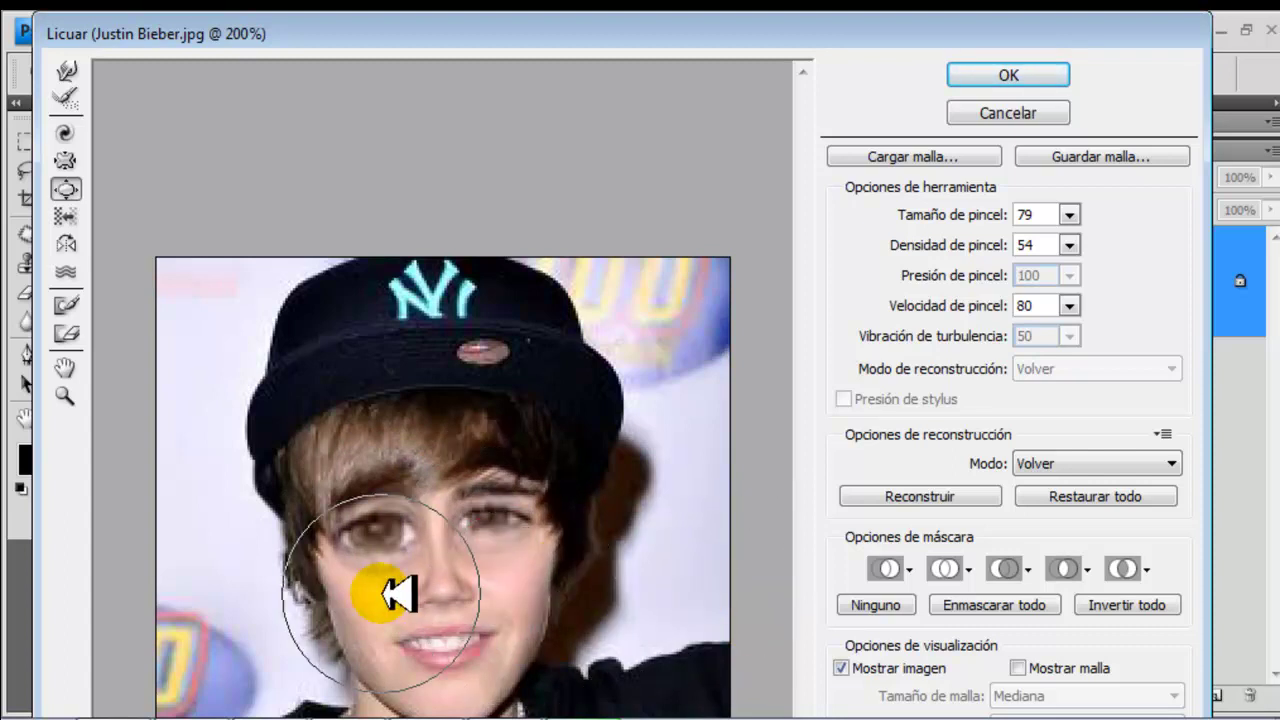
{"action": "left_click", "coordinate": [72, 162]}
{"action": "left_click_drag", "start_coordinate": [490, 577], "coordinate": [445, 586]}
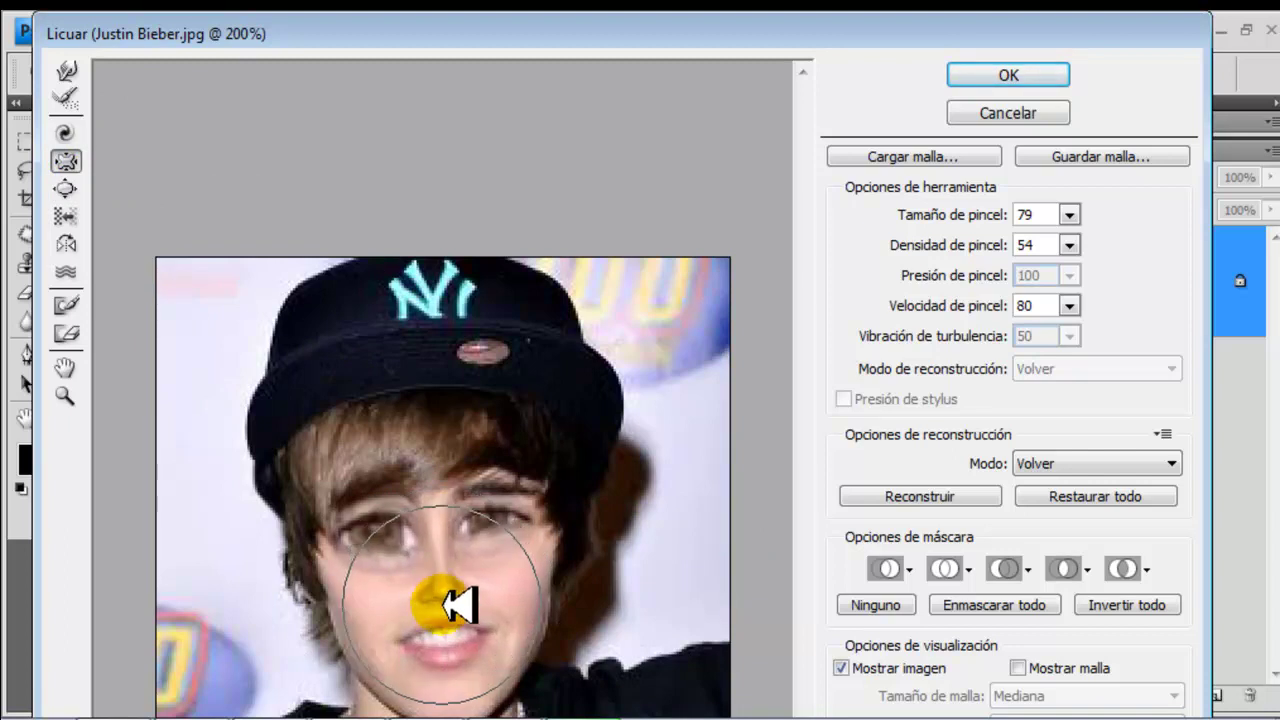
Narrow the nose further, then bloat the lips and mouth into an oversized grin.
{"action": "left_click_drag", "start_coordinate": [455, 586], "coordinate": [140, 285]}
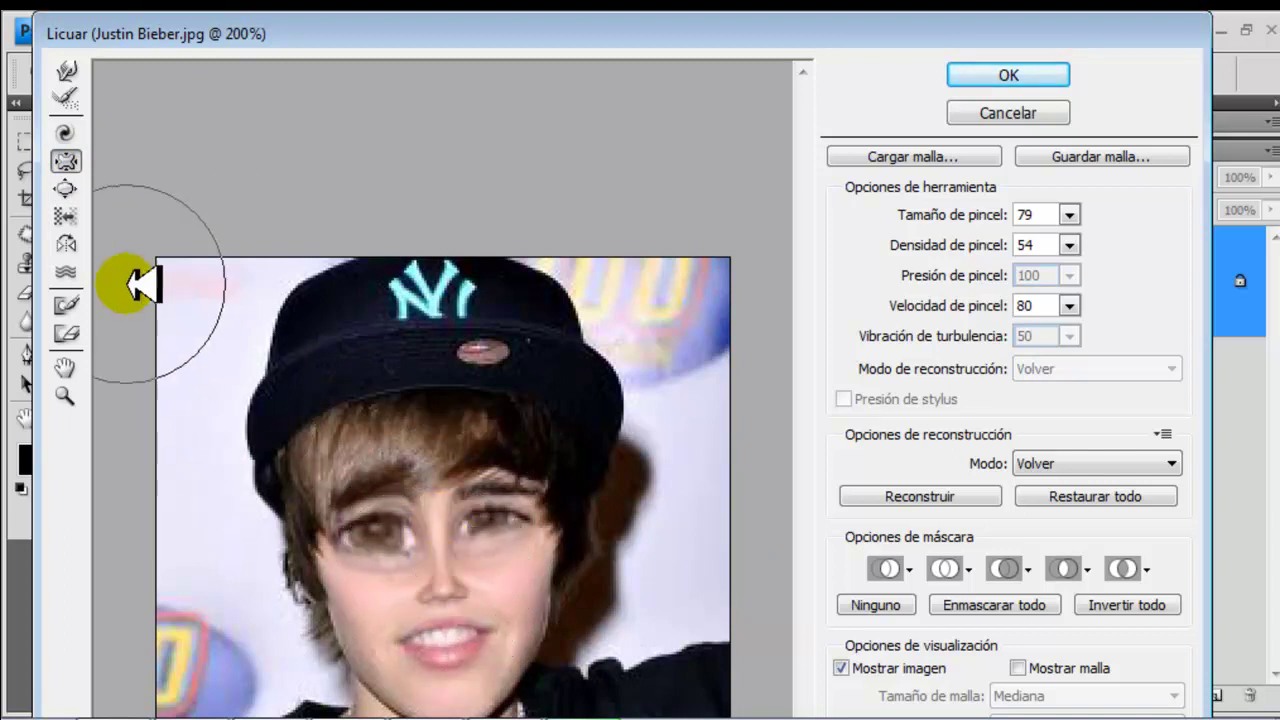
{"action": "left_click", "coordinate": [65, 189]}
{"action": "left_click", "coordinate": [440, 678]}
{"action": "mouse_move", "coordinate": [440, 678]}
{"action": "left_mouse_down"}
{"action": "mouse_move", "coordinate": [443, 643]}
{"action": "mouse_move", "coordinate": [500, 630]}
{"action": "mouse_move", "coordinate": [430, 634]}
{"action": "mouse_move", "coordinate": [430, 645]}
{"action": "mouse_move", "coordinate": [465, 645]}
{"action": "mouse_move", "coordinate": [451, 571]}
{"action": "mouse_move", "coordinate": [455, 587]}
{"action": "mouse_move", "coordinate": [186, 663]}
{"action": "mouse_move", "coordinate": [95, 222]}
{"action": "left_mouse_up"}
Pucker the face around the nose and the cheek inward, undoing an accidental smear.
{"action": "left_click", "coordinate": [65, 160]}
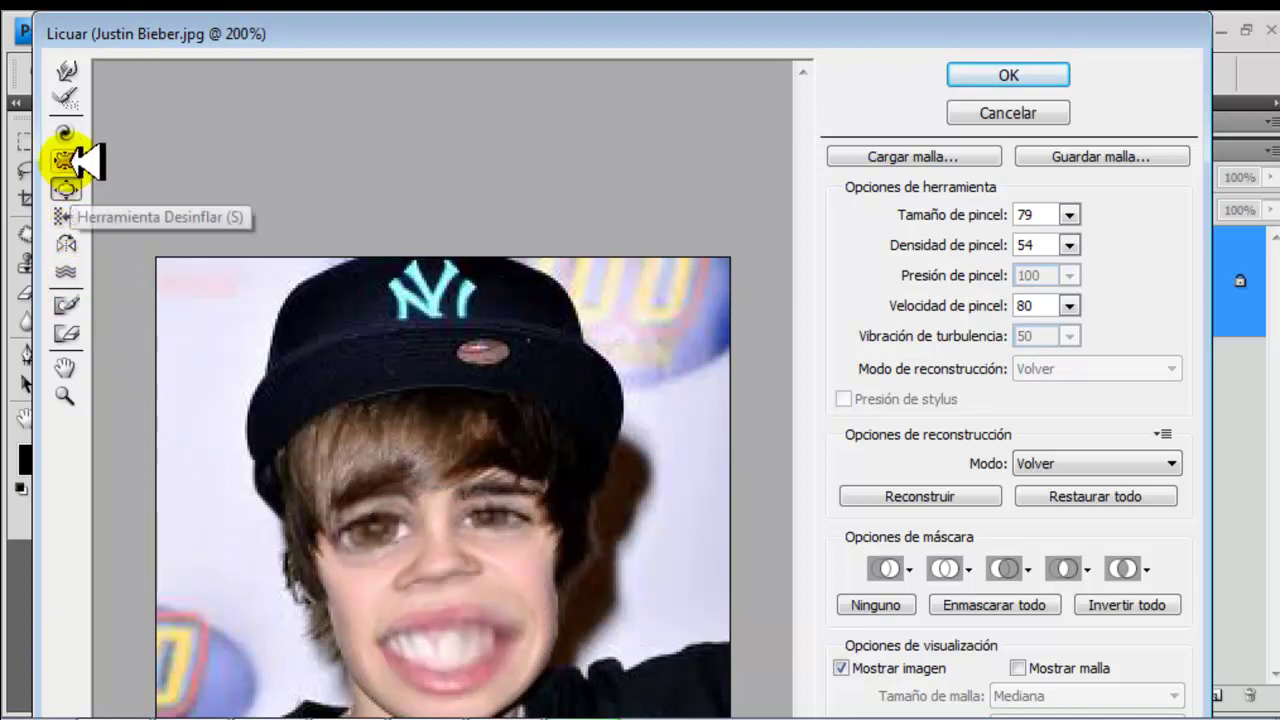
{"action": "mouse_move", "coordinate": [440, 551]}
{"action": "left_mouse_down"}
{"action": "mouse_move", "coordinate": [460, 572]}
{"action": "mouse_move", "coordinate": [458, 692]}
{"action": "mouse_move", "coordinate": [538, 605]}
{"action": "left_mouse_up"}
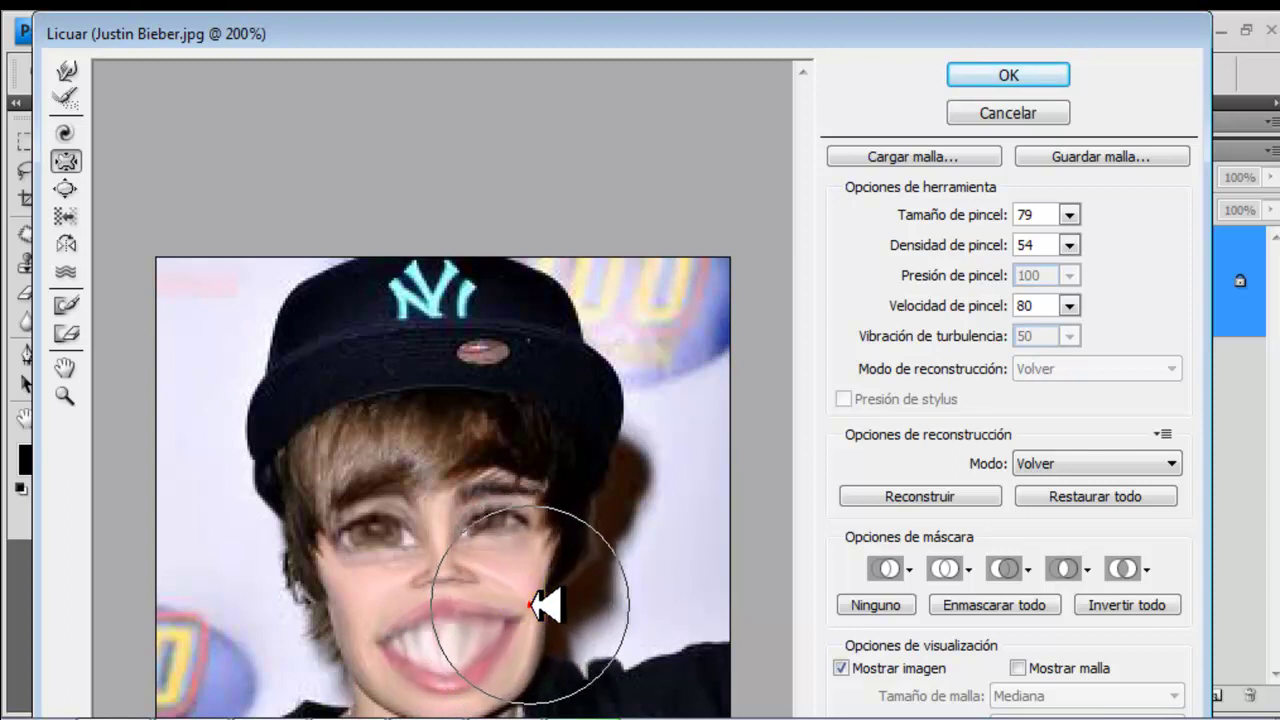
{"action": "mouse_move", "coordinate": [343, 608]}
{"action": "left_mouse_down"}
{"action": "mouse_move", "coordinate": [486, 600]}
{"action": "mouse_move", "coordinate": [366, 608]}
{"action": "mouse_move", "coordinate": [380, 631]}
{"action": "mouse_move", "coordinate": [383, 614]}
{"action": "mouse_move", "coordinate": [406, 611]}
{"action": "mouse_move", "coordinate": [556, 612]}
{"action": "mouse_move", "coordinate": [417, 614]}
{"action": "mouse_move", "coordinate": [494, 534]}
{"action": "mouse_move", "coordinate": [420, 683]}
{"action": "mouse_move", "coordinate": [473, 502]}
{"action": "left_mouse_up"}
{"action": "key", "text": "ctrl+z"}
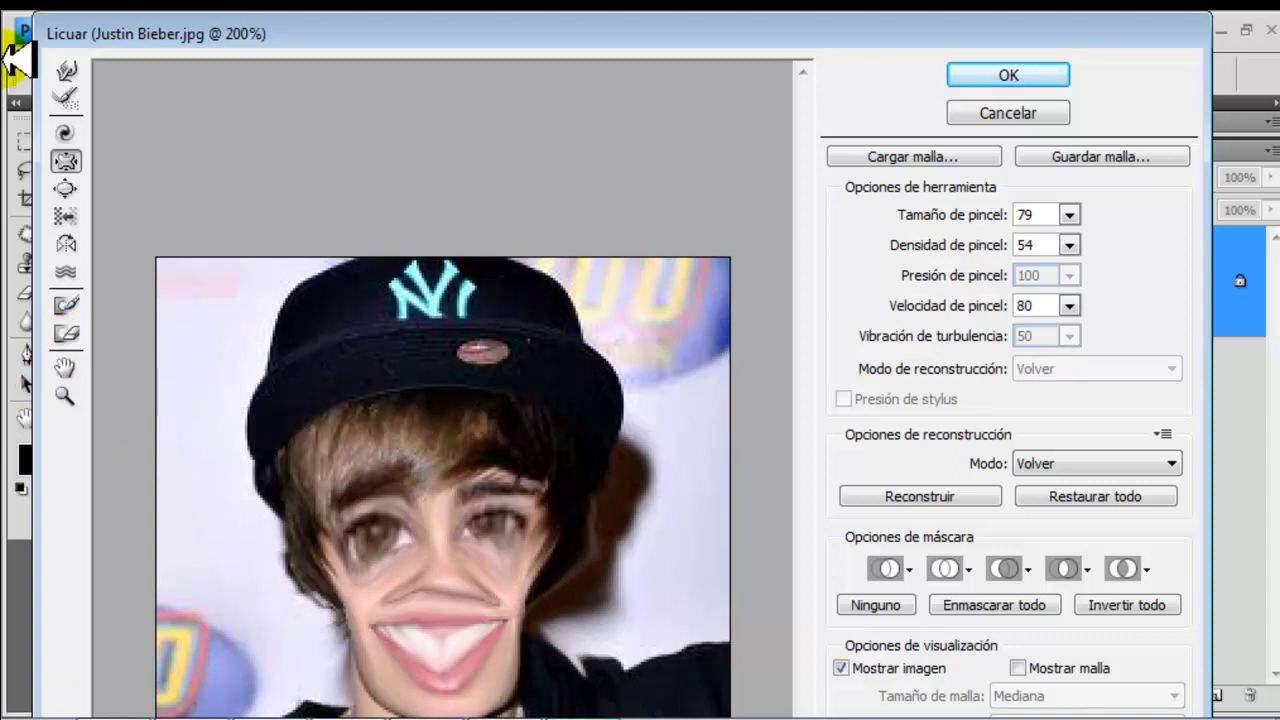
Bloat both eyes much larger with the Bloat tool.
{"action": "left_click", "coordinate": [66, 189]}
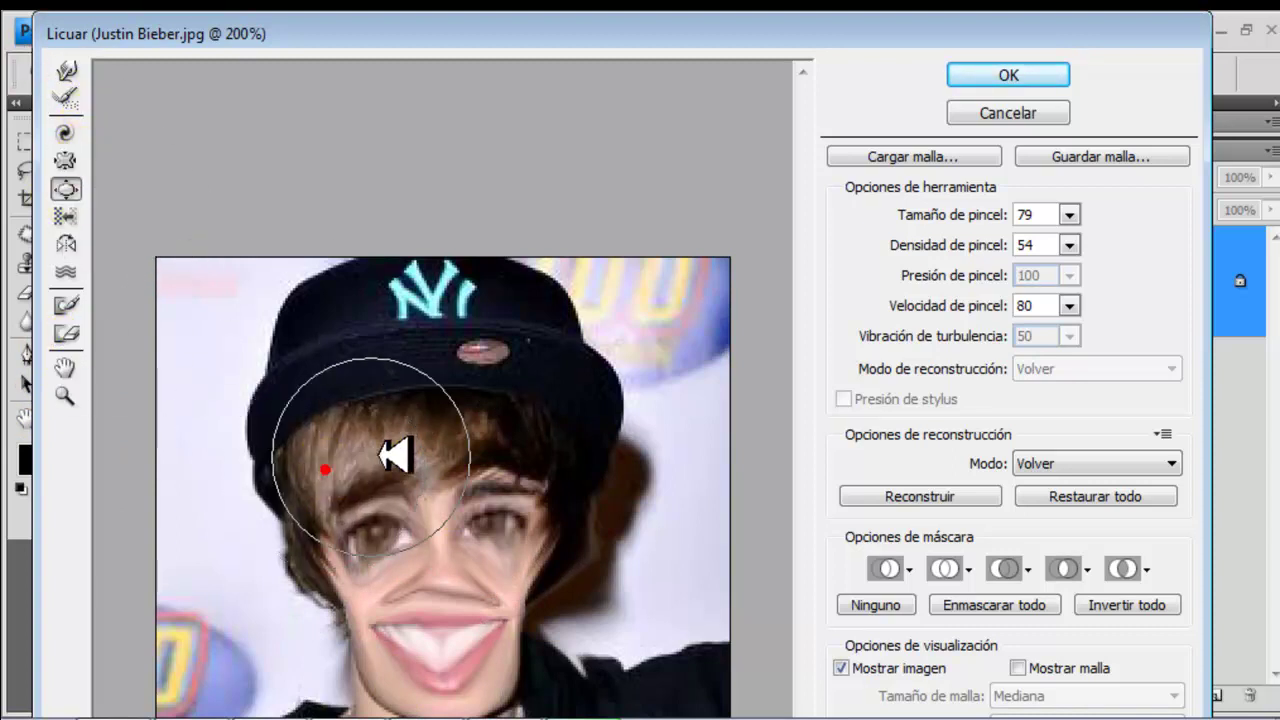
{"action": "left_click", "coordinate": [495, 515]}
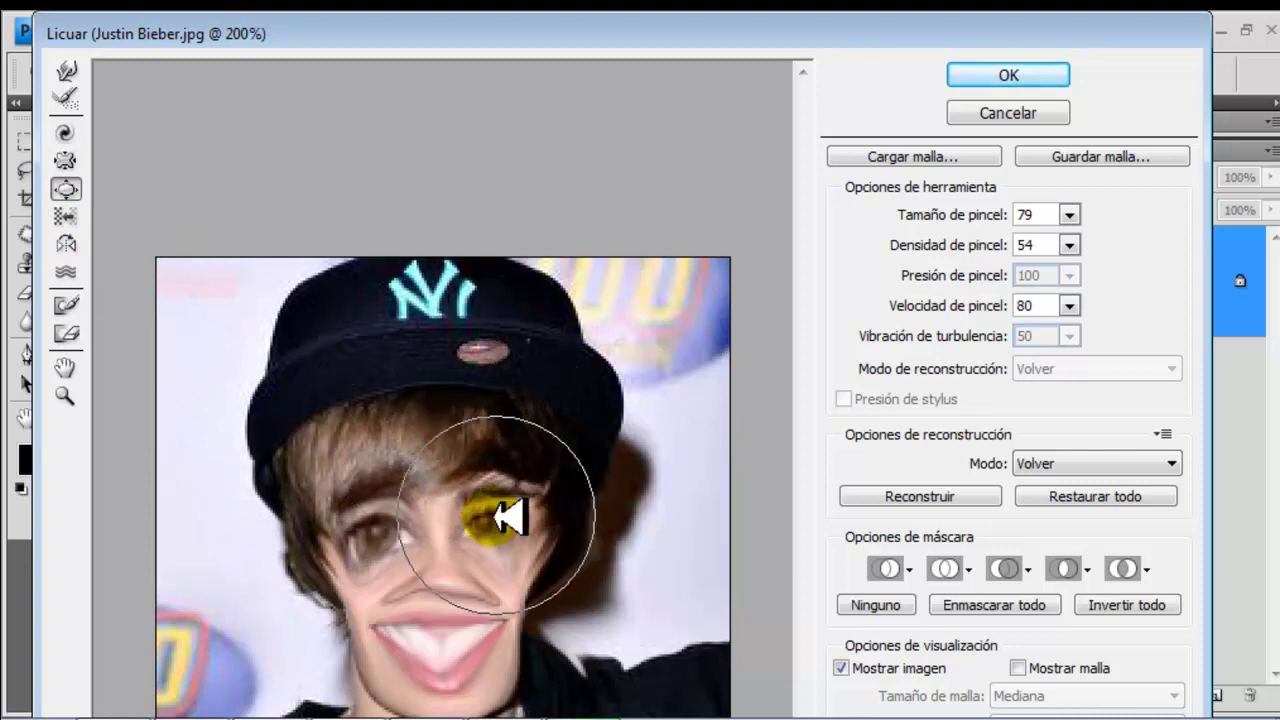
{"action": "left_click_drag", "start_coordinate": [510, 515], "coordinate": [391, 534]}
{"action": "left_click", "coordinate": [420, 578]}
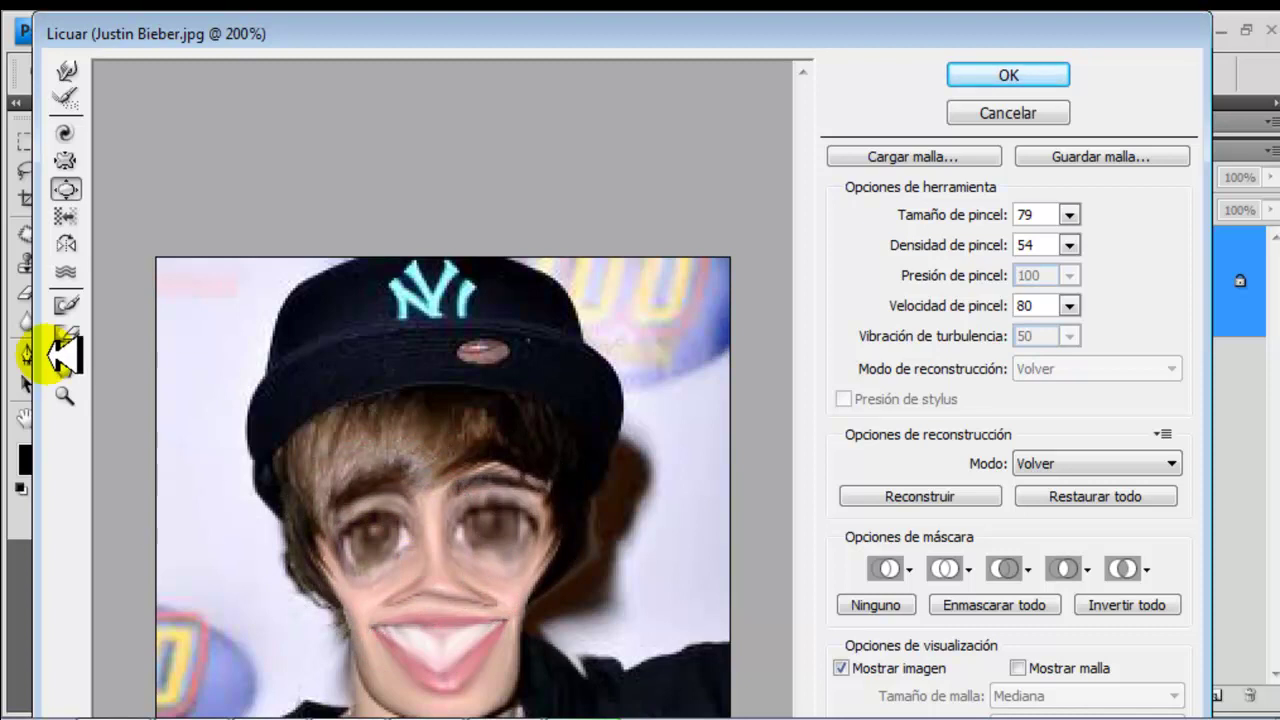
Pucker the nose area and shrink the wide grin down to a small mouth.
{"action": "left_click", "coordinate": [68, 158]}
{"action": "left_click_drag", "start_coordinate": [482, 569], "coordinate": [437, 583]}
{"action": "left_click_drag", "start_coordinate": [200, 423], "coordinate": [180, 537]}
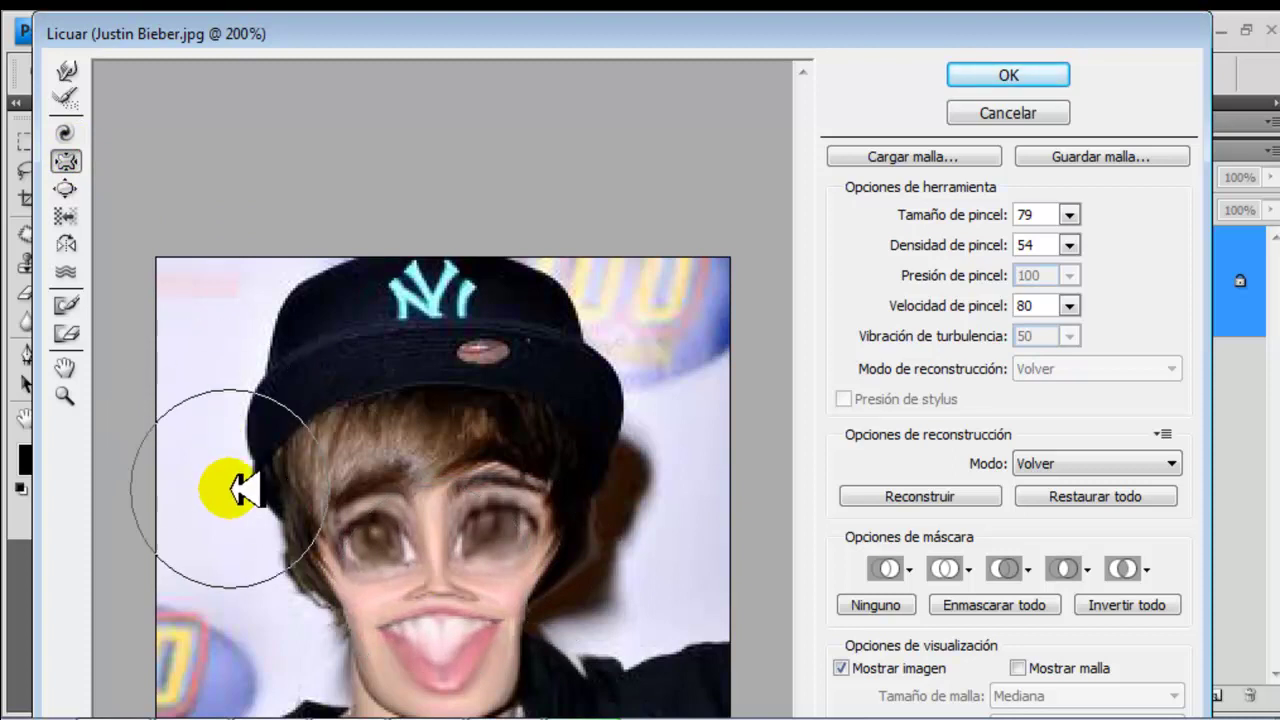
{"action": "left_click_drag", "start_coordinate": [443, 651], "coordinate": [452, 648]}
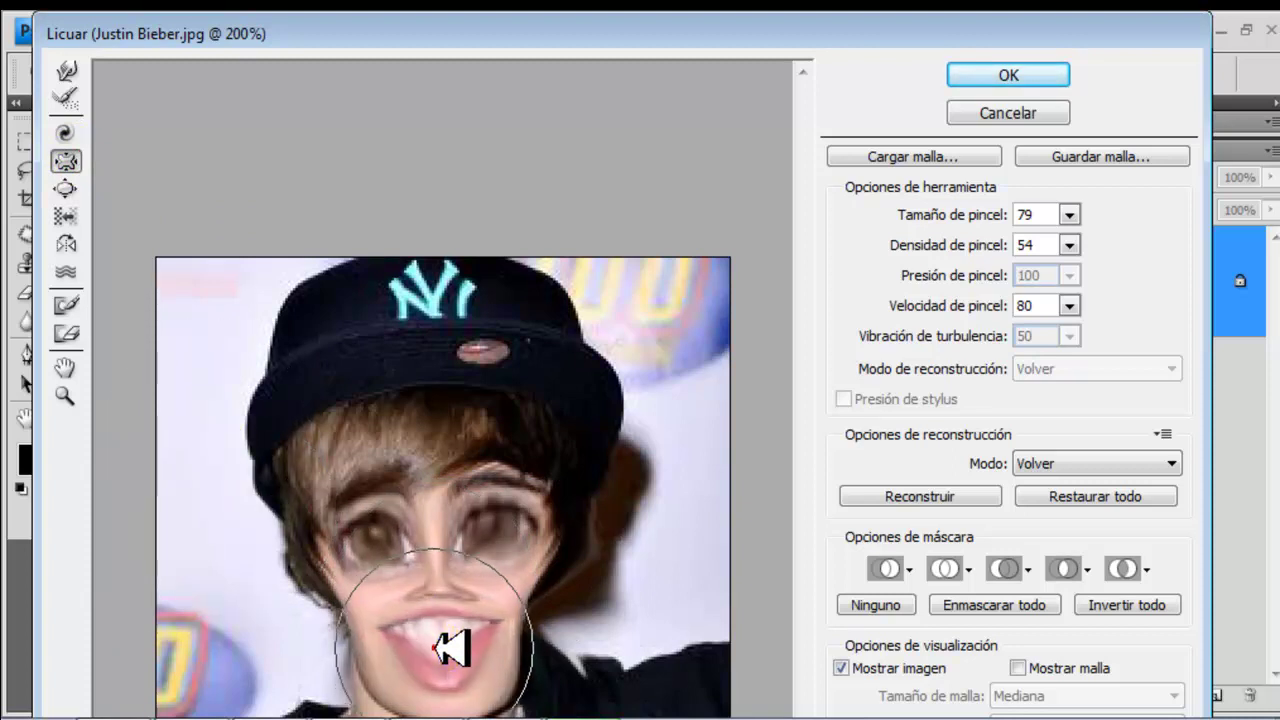
{"action": "mouse_move", "coordinate": [150, 410]}
{"action": "left_mouse_down"}
{"action": "mouse_move", "coordinate": [106, 391]}
{"action": "mouse_move", "coordinate": [171, 434]}
{"action": "mouse_move", "coordinate": [45, 432]}
{"action": "left_mouse_up"}
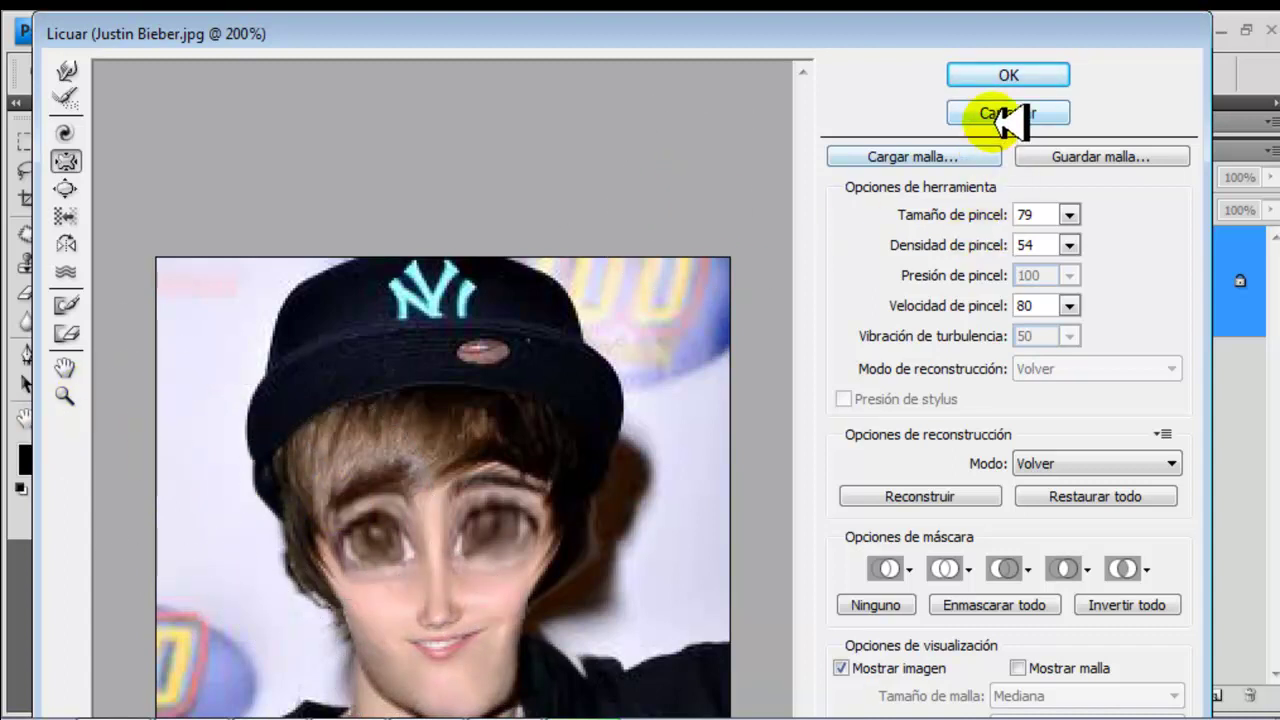
Apply the Liquify warp, compare with alg_justin-bieber.jpg, and return to the edited photo.
{"action": "left_click", "coordinate": [1020, 74]}
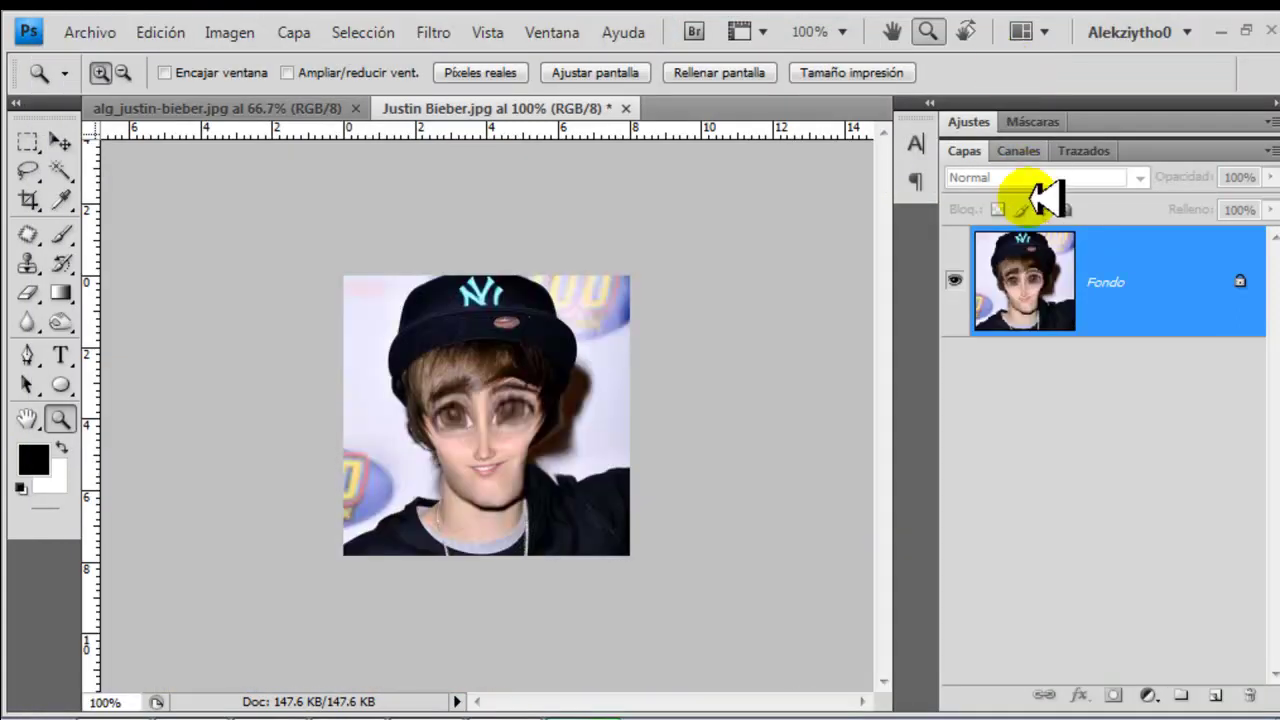
{"action": "left_click", "coordinate": [236, 104]}
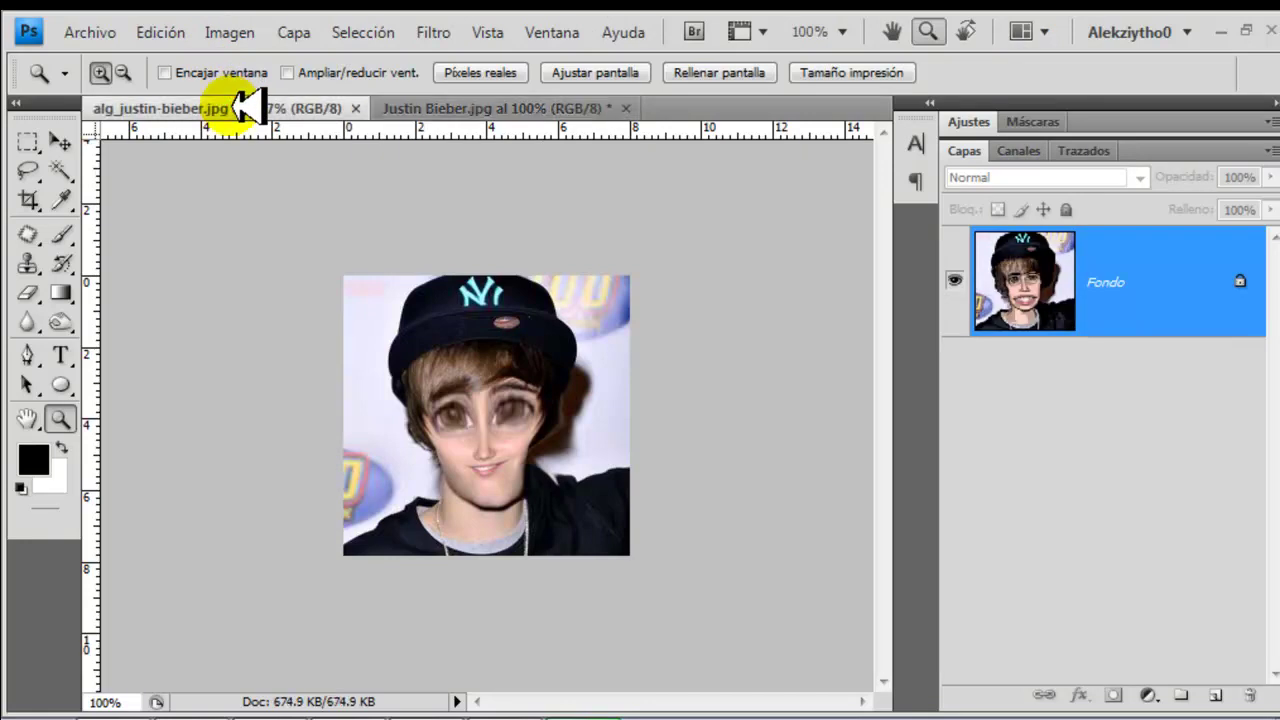
{"action": "left_click", "coordinate": [478, 104]}
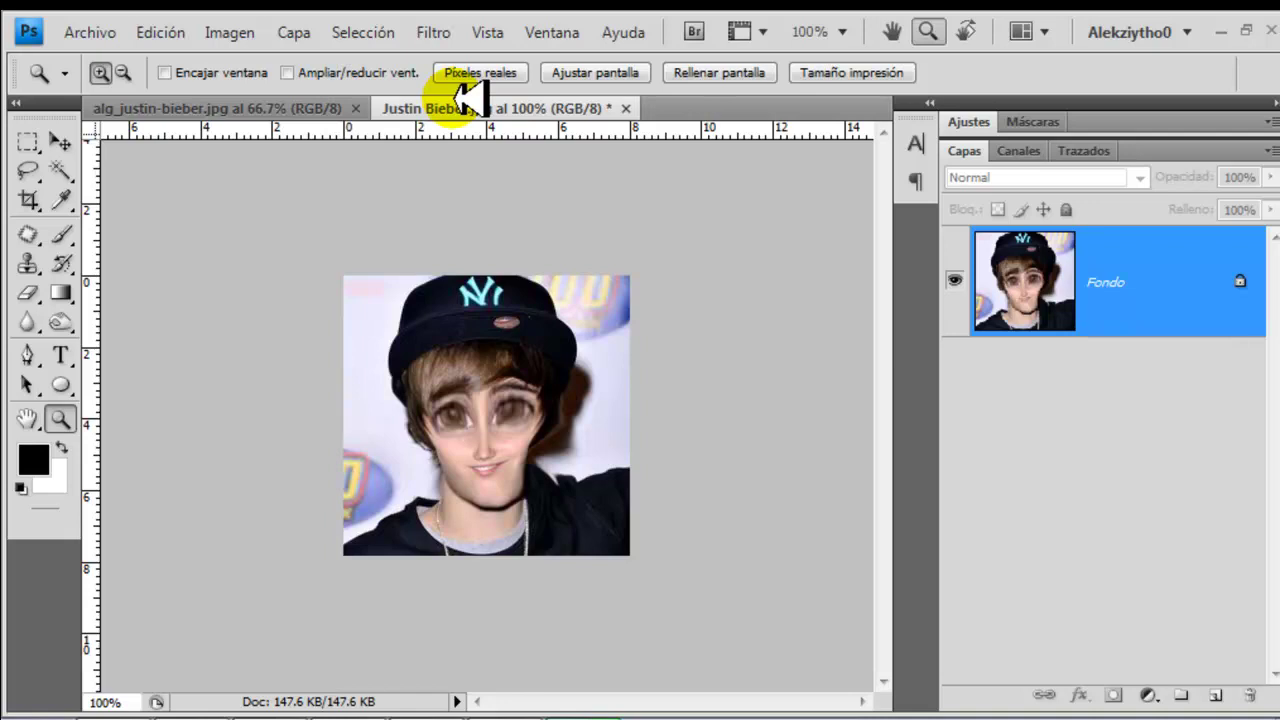
Apply Bordes añadidos with edge thickness 0, edge intensity 2 and posterization 1.
{"action": "left_click", "coordinate": [430, 32]}
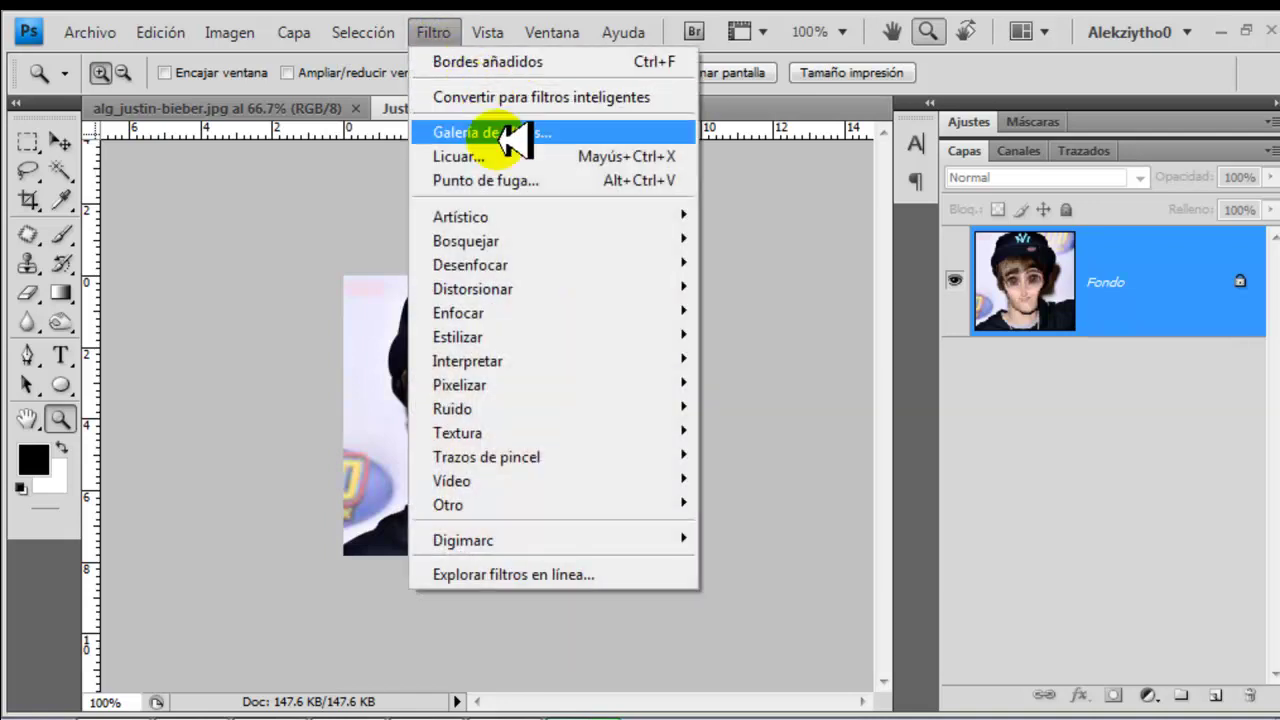
{"action": "mouse_move", "coordinate": [461, 217]}
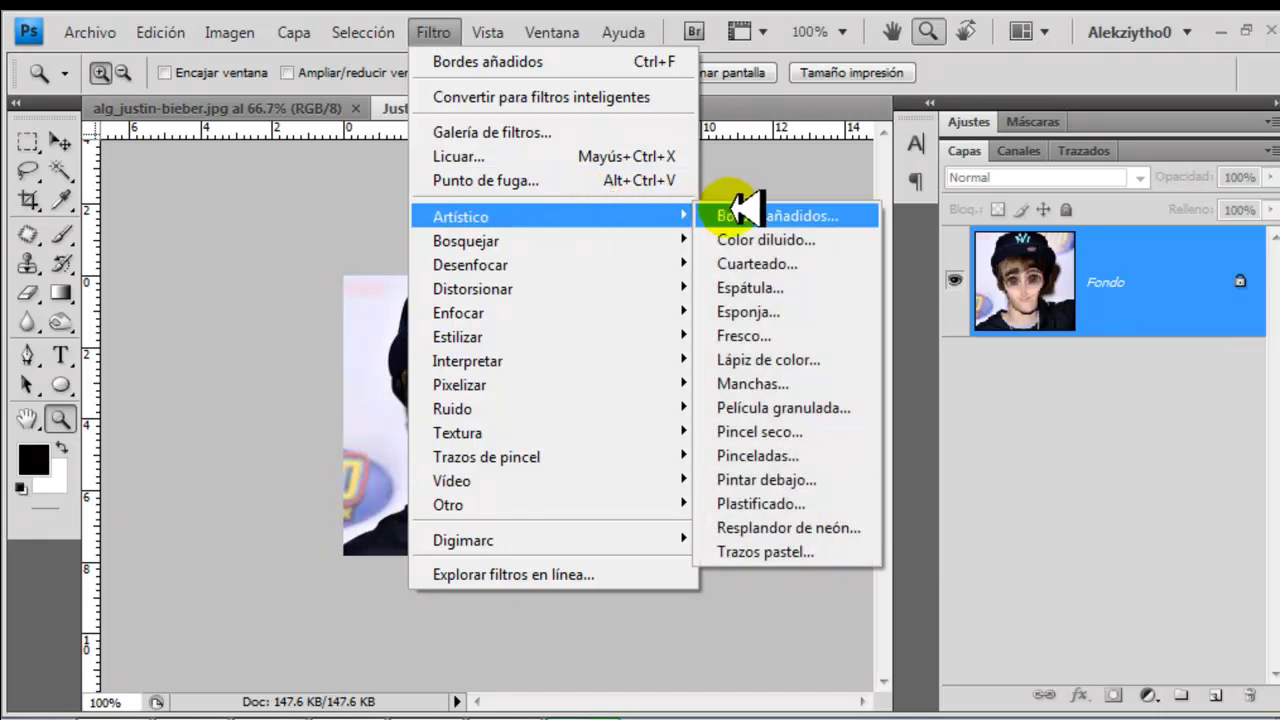
{"action": "left_click", "coordinate": [745, 210]}
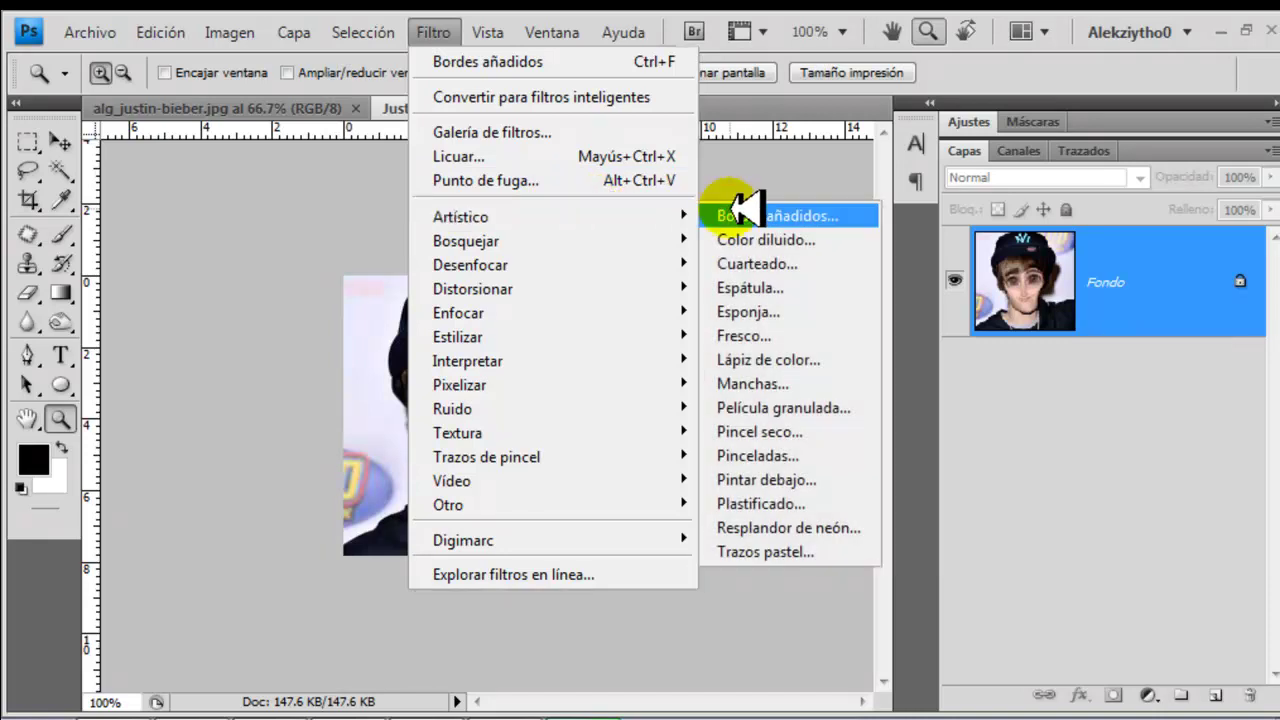
{"action": "left_click", "coordinate": [745, 213]}
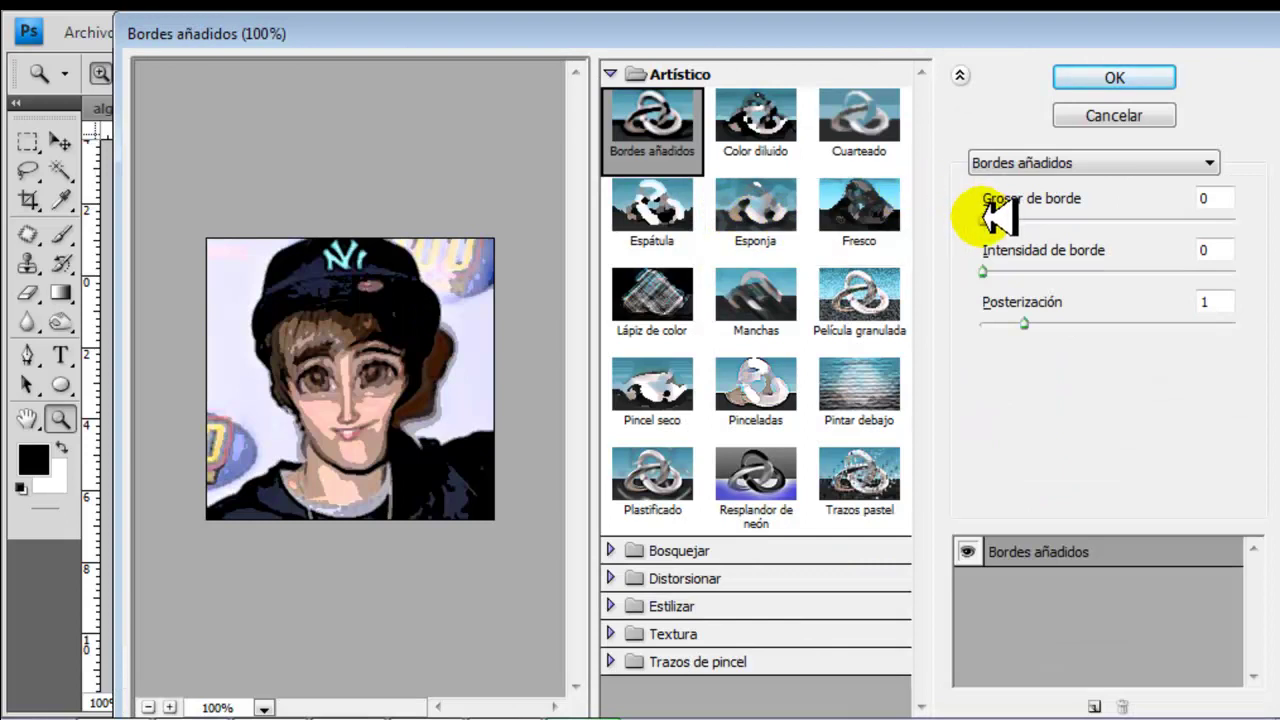
{"action": "left_click_drag", "start_coordinate": [983, 214], "coordinate": [988, 222]}
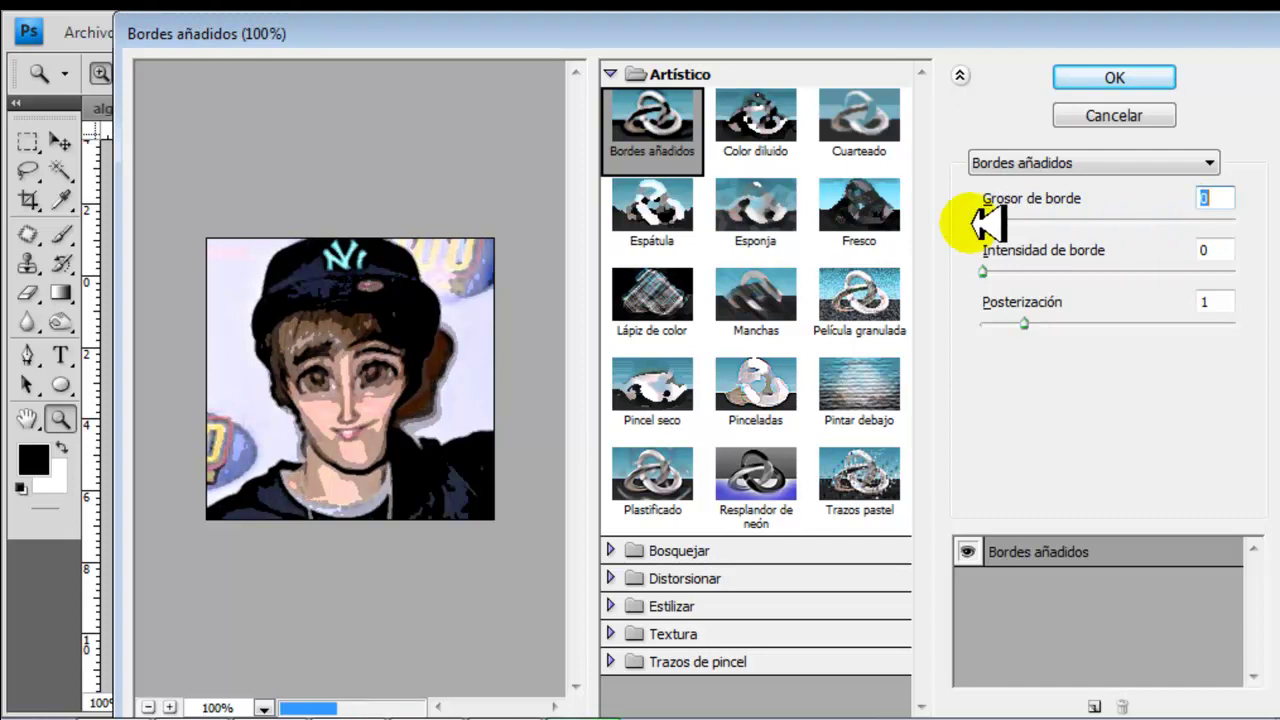
{"action": "left_click", "coordinate": [983, 271]}
{"action": "left_click_drag", "start_coordinate": [983, 271], "coordinate": [1040, 271]}
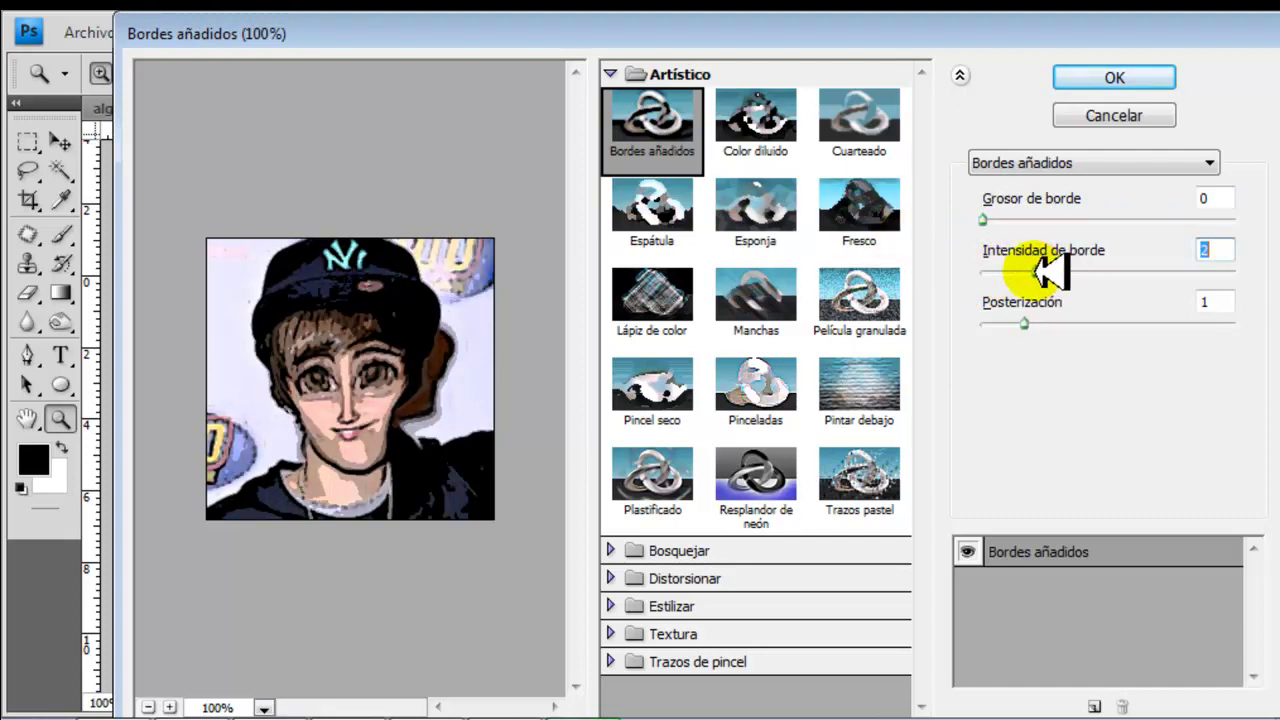
{"action": "mouse_move", "coordinate": [1024, 323]}
{"action": "left_mouse_down"}
{"action": "mouse_move", "coordinate": [1106, 322]}
{"action": "mouse_move", "coordinate": [965, 365]}
{"action": "mouse_move", "coordinate": [1060, 358]}
{"action": "mouse_move", "coordinate": [1033, 358]}
{"action": "left_mouse_up"}
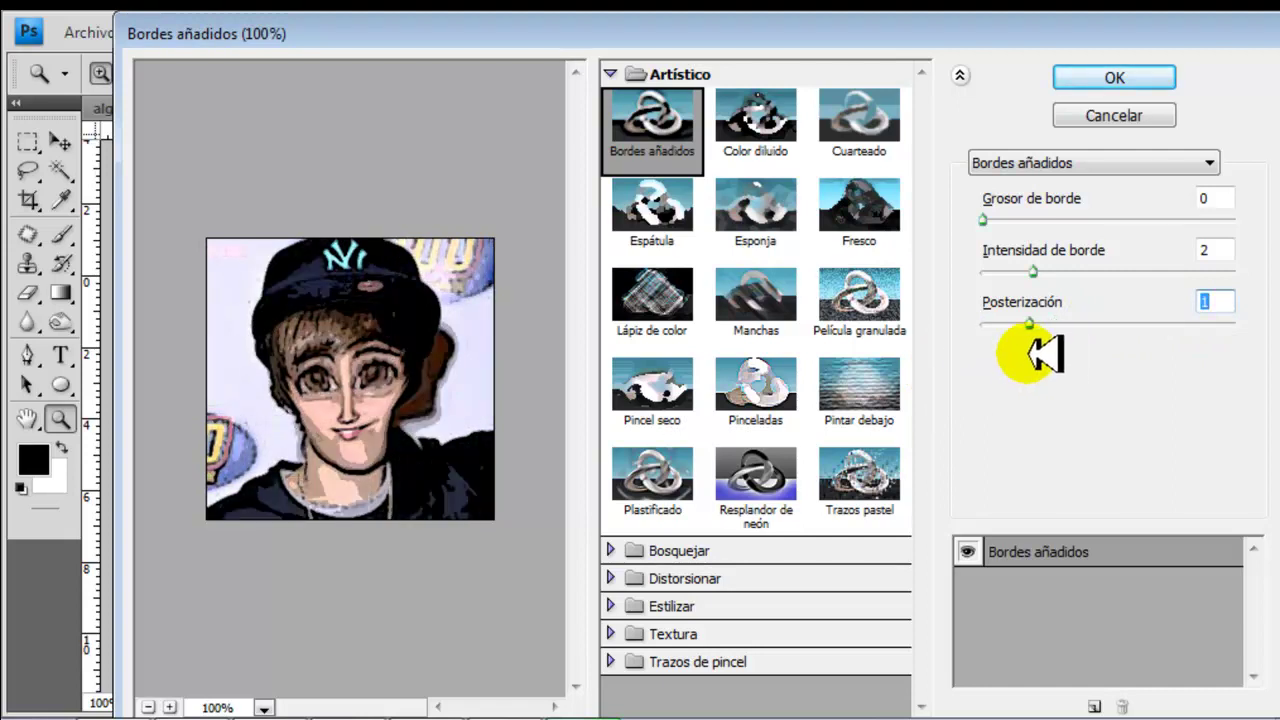
{"action": "left_click", "coordinate": [1115, 78]}
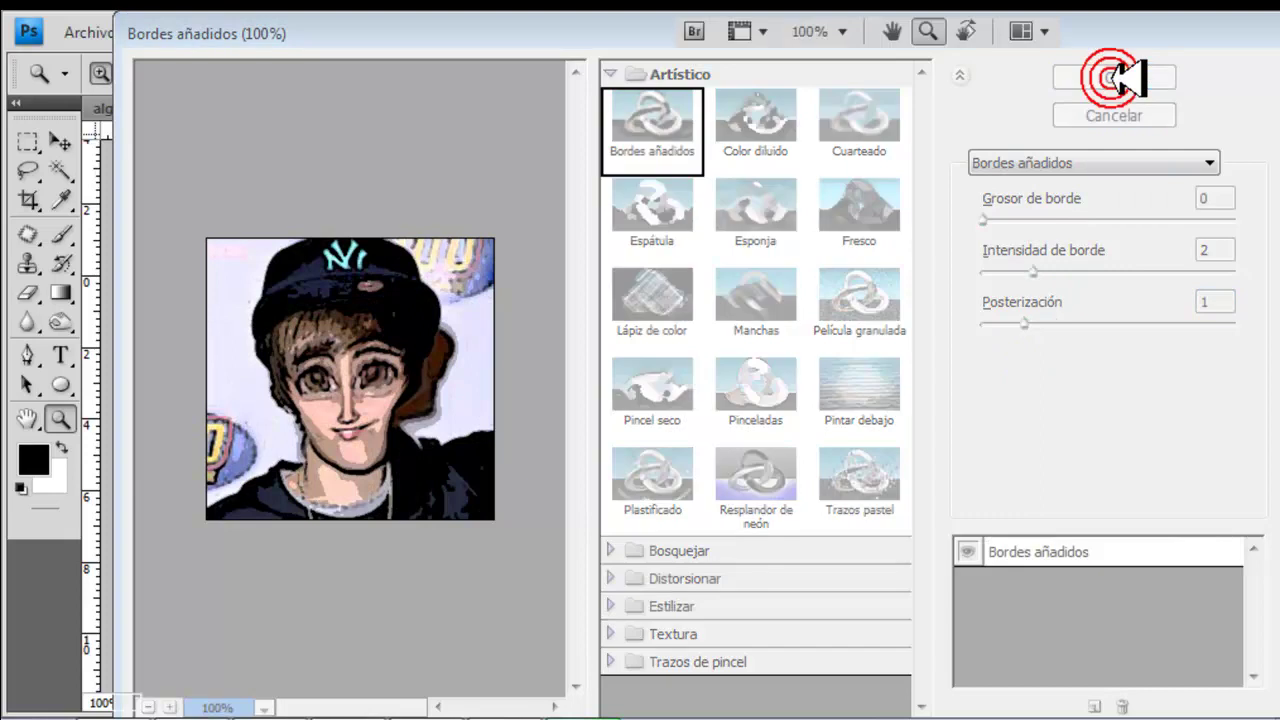